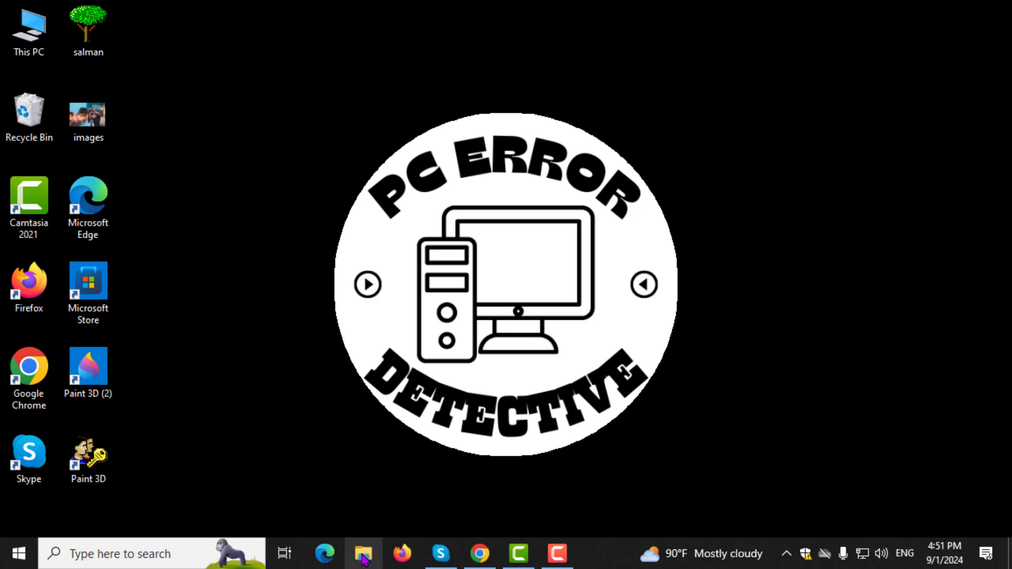
Launch File Explorer from the taskbar and select This PC in the navigation pane
click(363, 554)
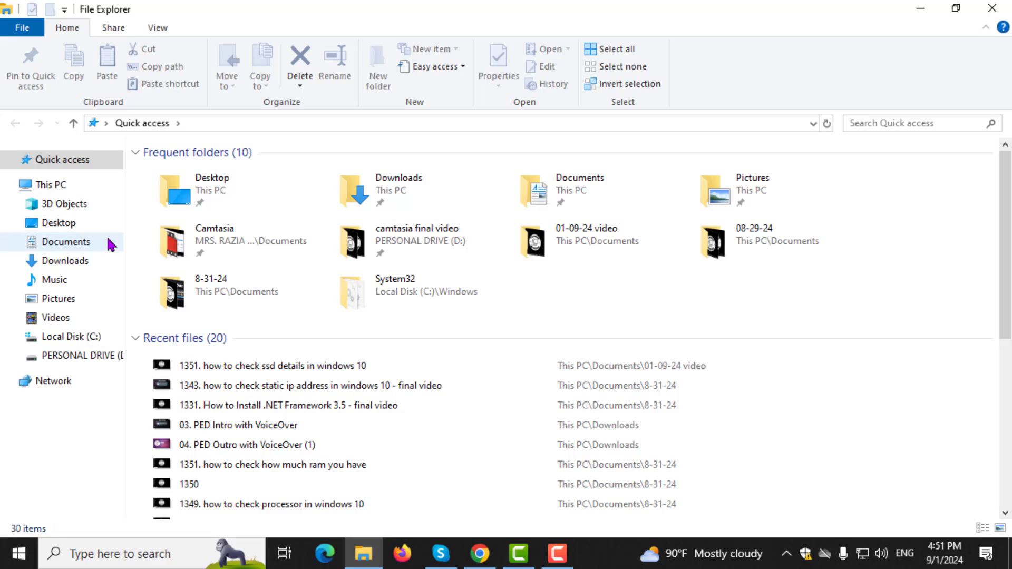
click(51, 184)
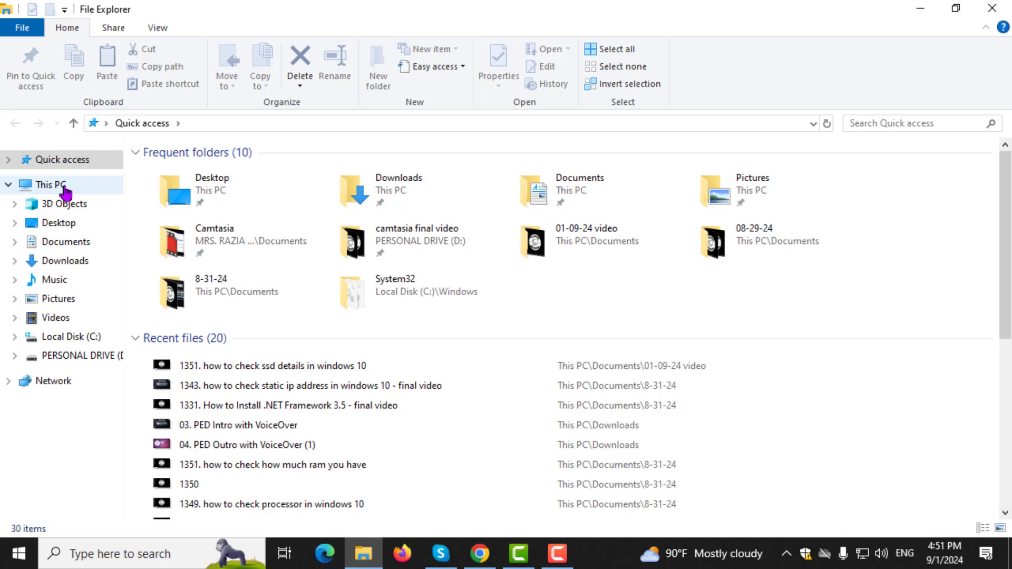
Show This PC with its seven user folders, Local Disk (C:) and PERSONAL DRIVE (D:)
click(51, 184)
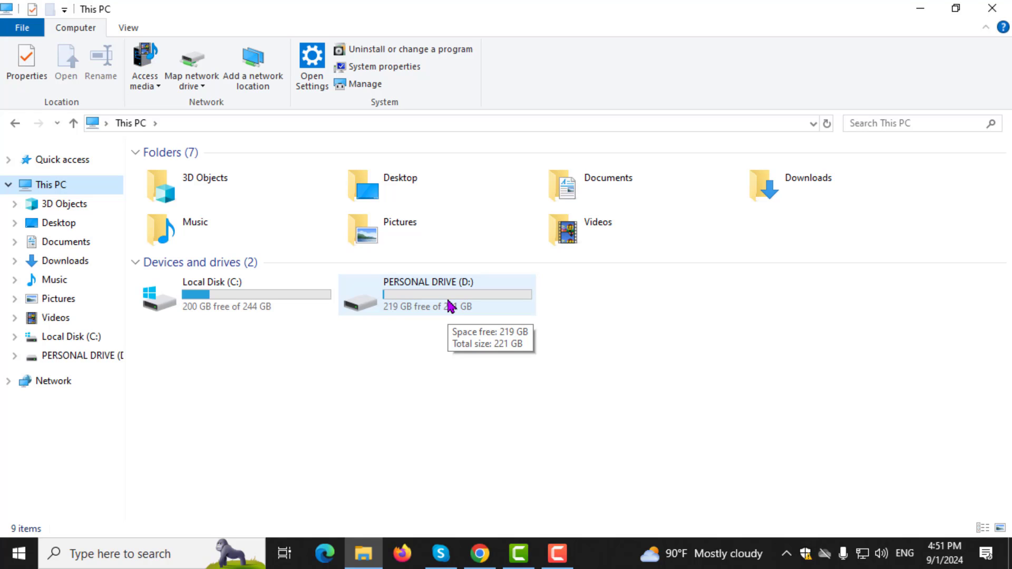
Open PERSONAL DRIVE (D:) from the Devices and drives list
double_click(451, 306)
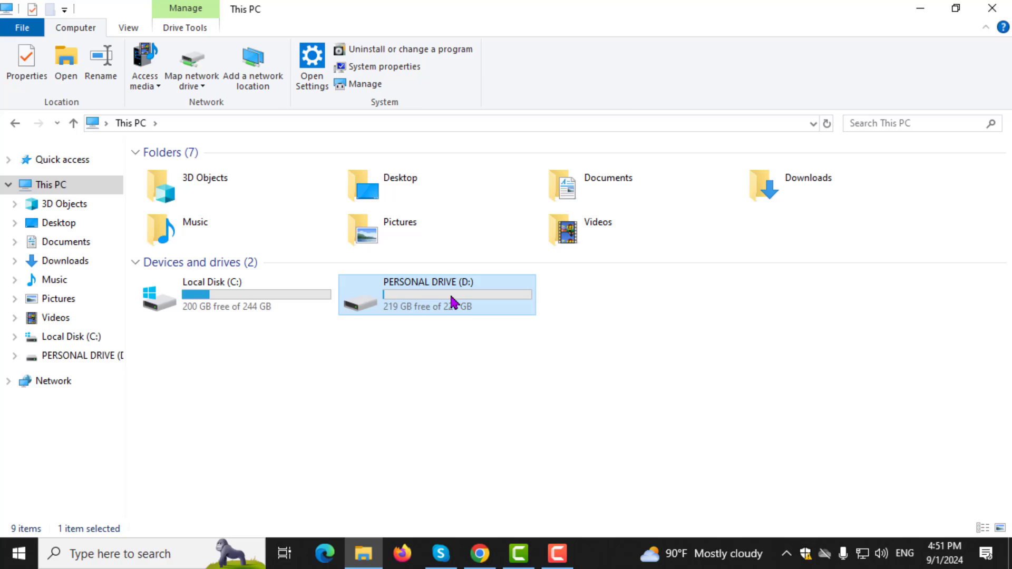